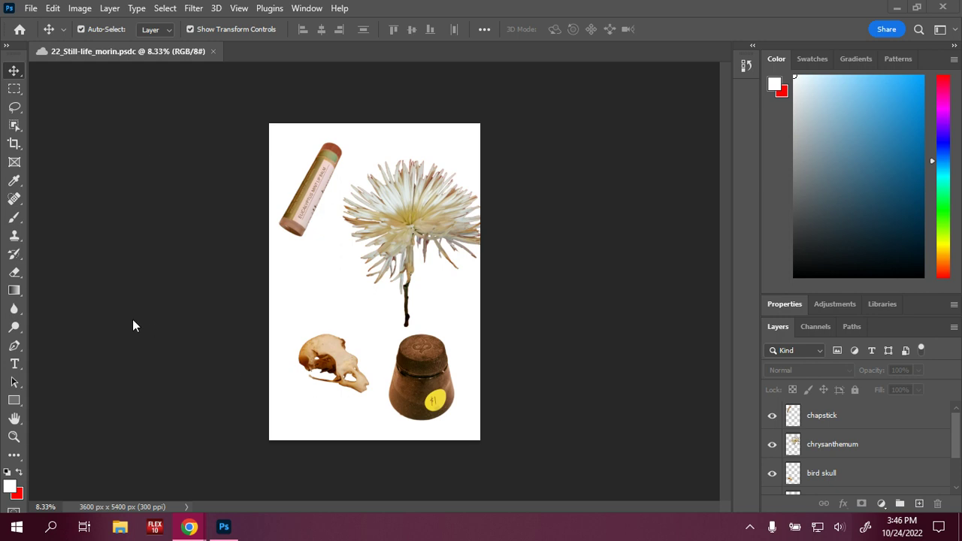
{"action": "scroll", "coordinate": [847, 417], "scroll_direction": "down", "scroll_amount": 2}
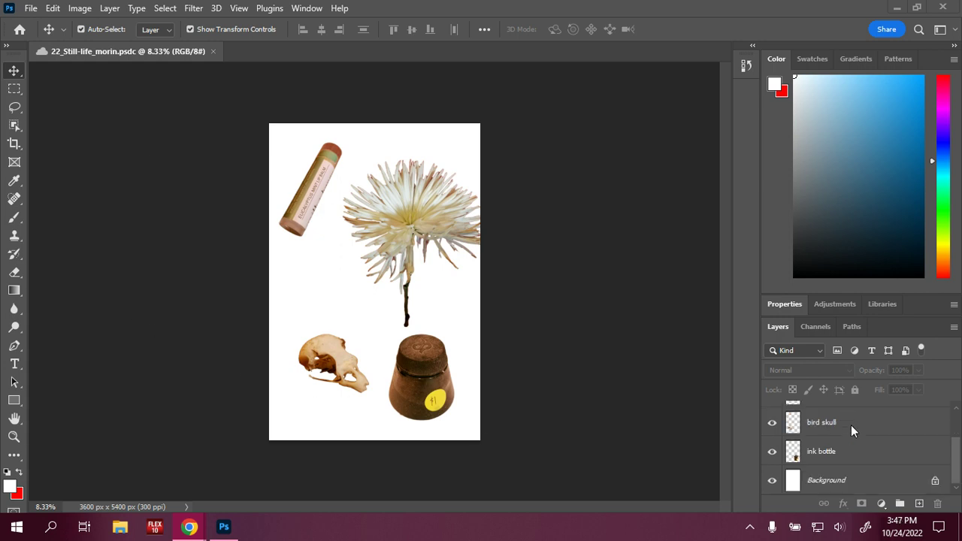
{"action": "scroll", "coordinate": [840, 454], "scroll_direction": "up", "scroll_amount": 1}
{"action": "scroll", "coordinate": [842, 453], "scroll_direction": "up", "scroll_amount": 1}
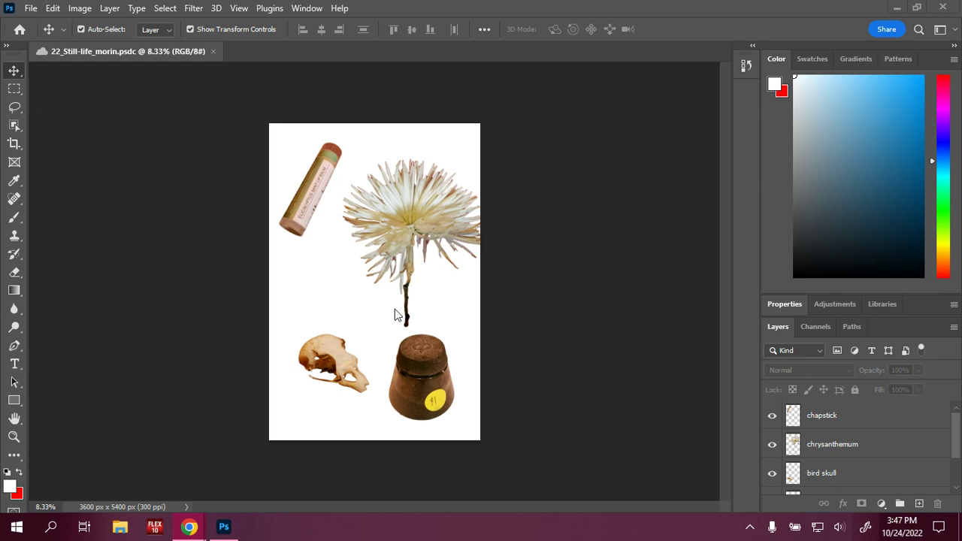
Open the cicada image from the still life images folder.
{"action": "left_click", "coordinate": [31, 9]}
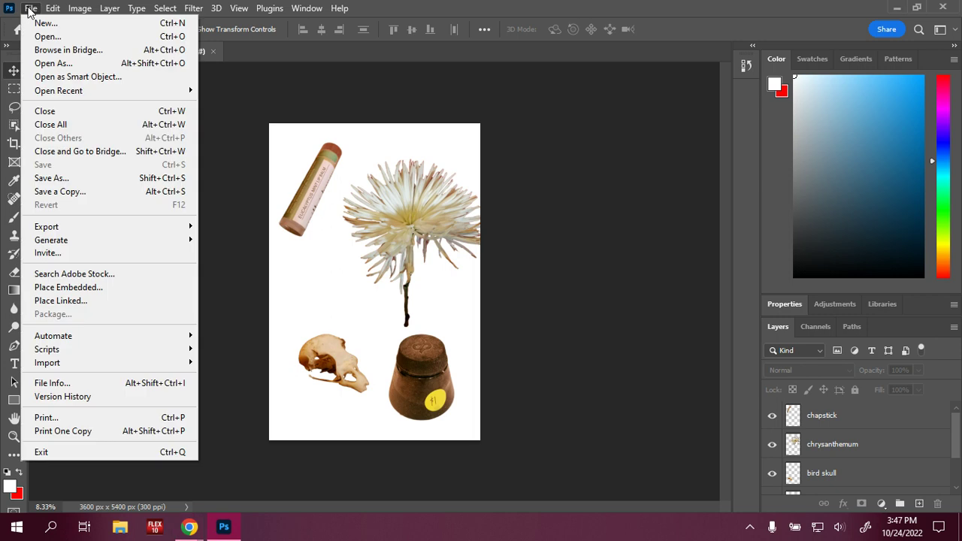
{"action": "left_click", "coordinate": [43, 37]}
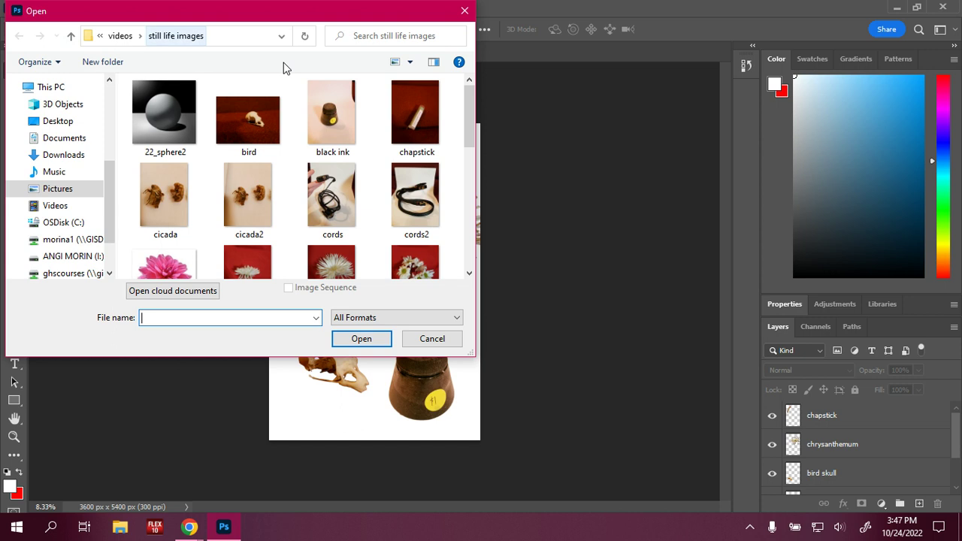
{"action": "scroll", "coordinate": [322, 202], "scroll_direction": "down", "scroll_amount": 1}
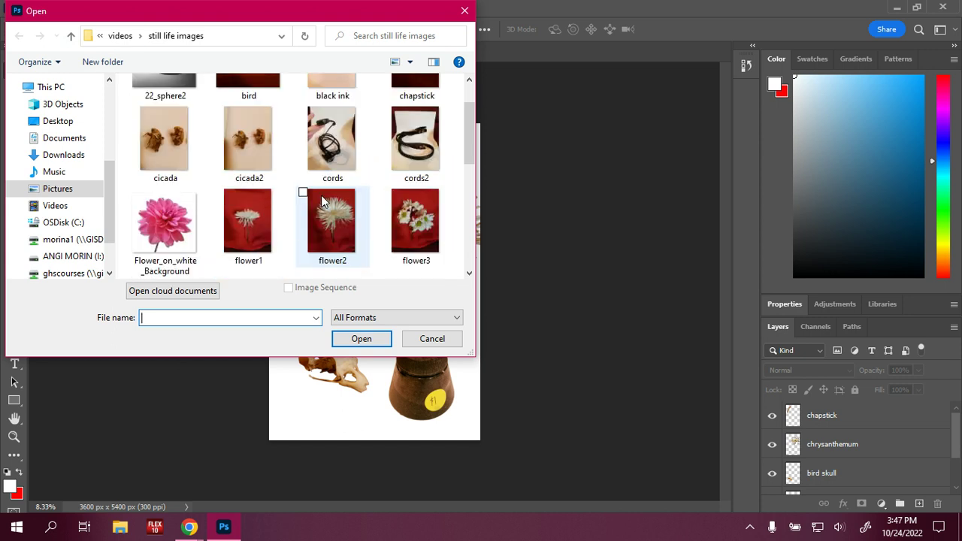
{"action": "scroll", "coordinate": [322, 201], "scroll_direction": "up", "scroll_amount": 1}
{"action": "left_click", "coordinate": [172, 207]}
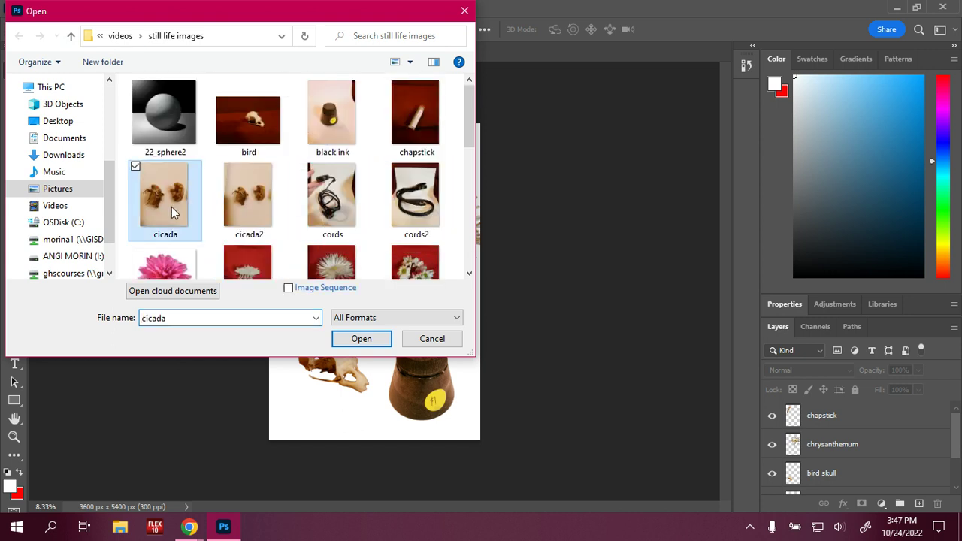
{"action": "left_click", "coordinate": [364, 339]}
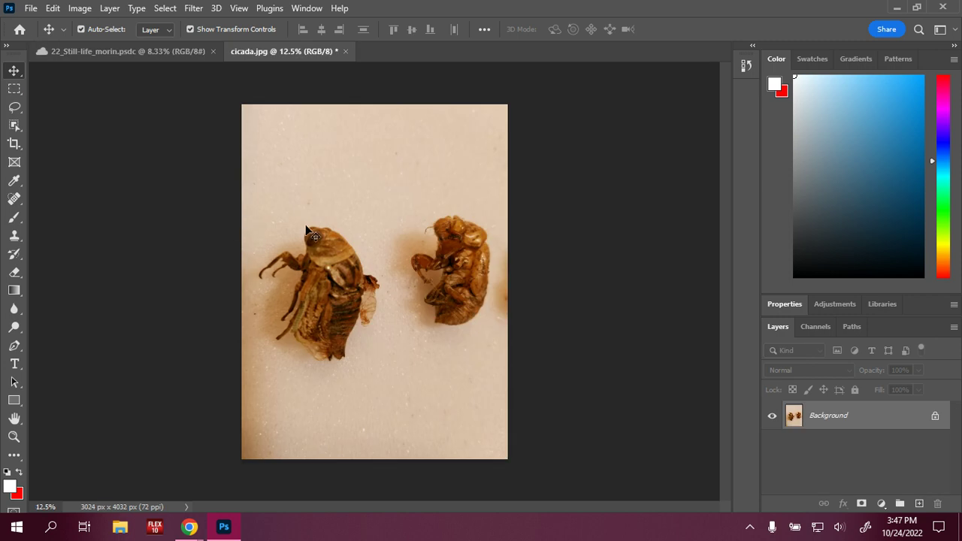
Adjust the cicada photo to Brightness 14 and Contrast 12, and save it as a JPEG at Maximum quality 12.
{"action": "left_click", "coordinate": [80, 8]}
{"action": "mouse_move", "coordinate": [110, 45]}
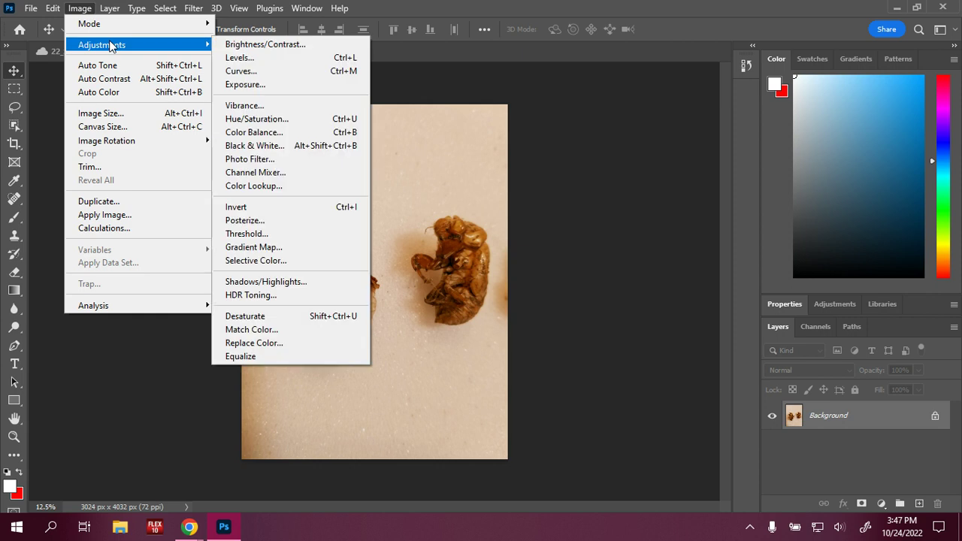
{"action": "left_click", "coordinate": [263, 45]}
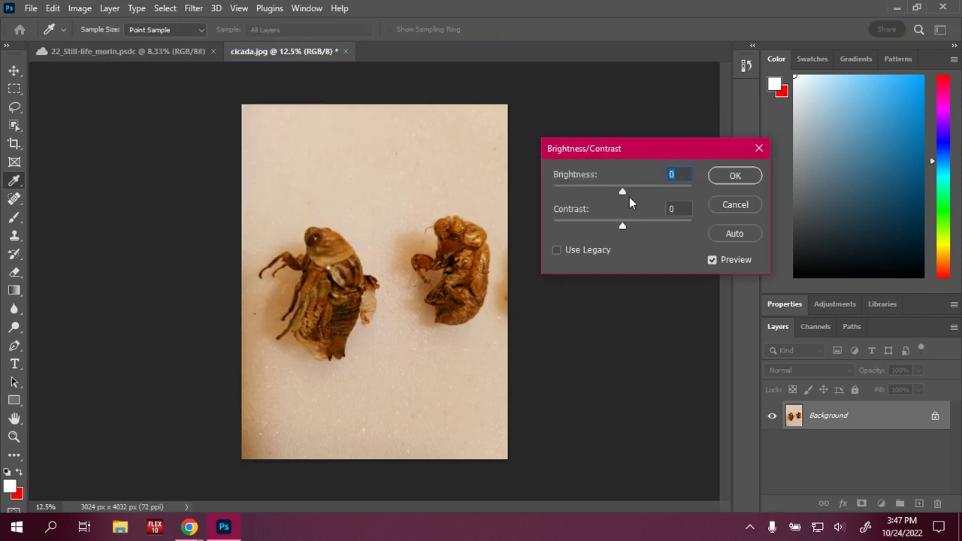
{"action": "left_click_drag", "start_coordinate": [622, 191], "coordinate": [629, 191]}
{"action": "left_click_drag", "start_coordinate": [622, 227], "coordinate": [631, 228]}
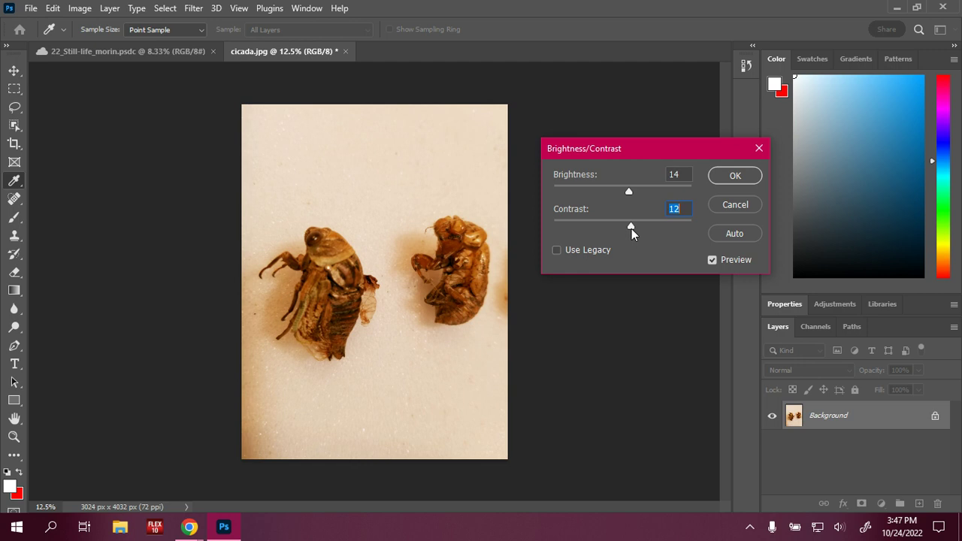
{"action": "left_click", "coordinate": [734, 175]}
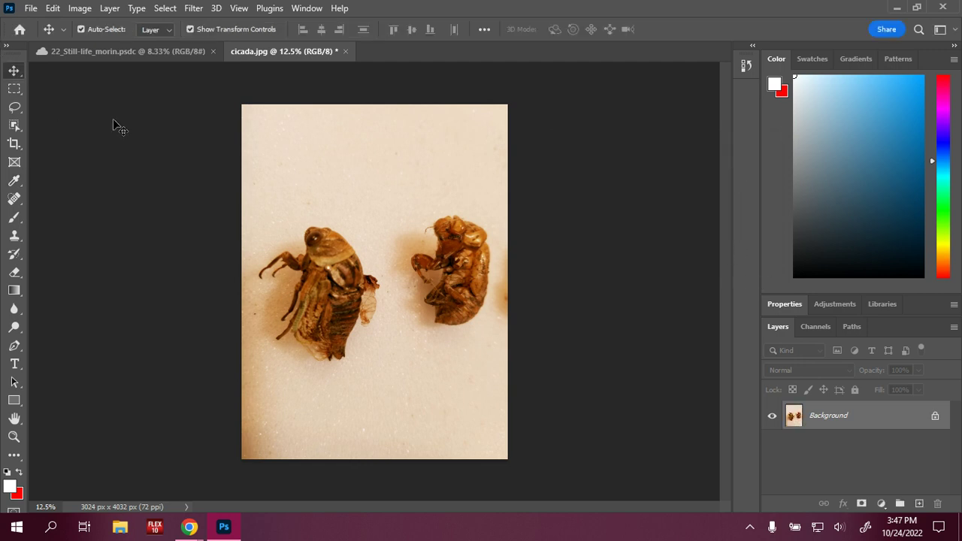
{"action": "key", "text": "ctrl+s"}
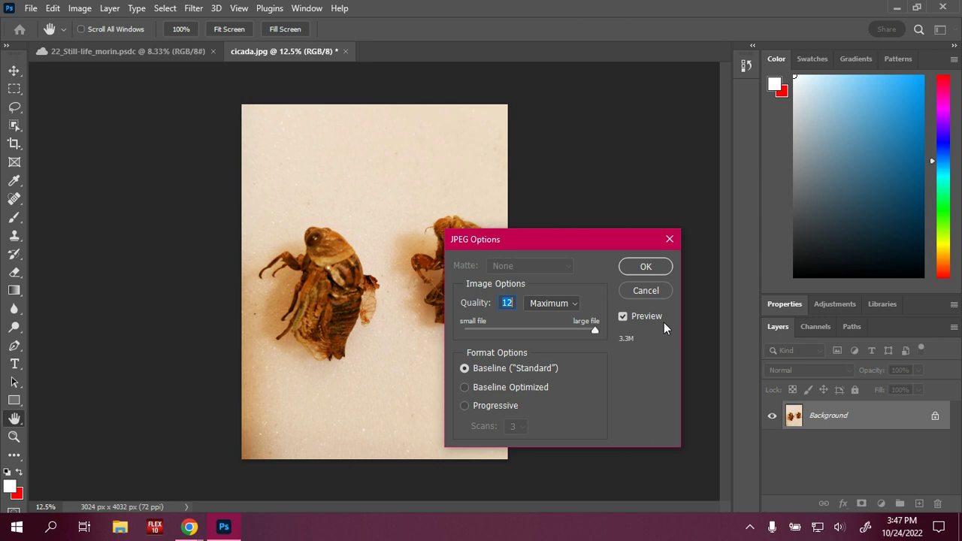
{"action": "left_click", "coordinate": [641, 266]}
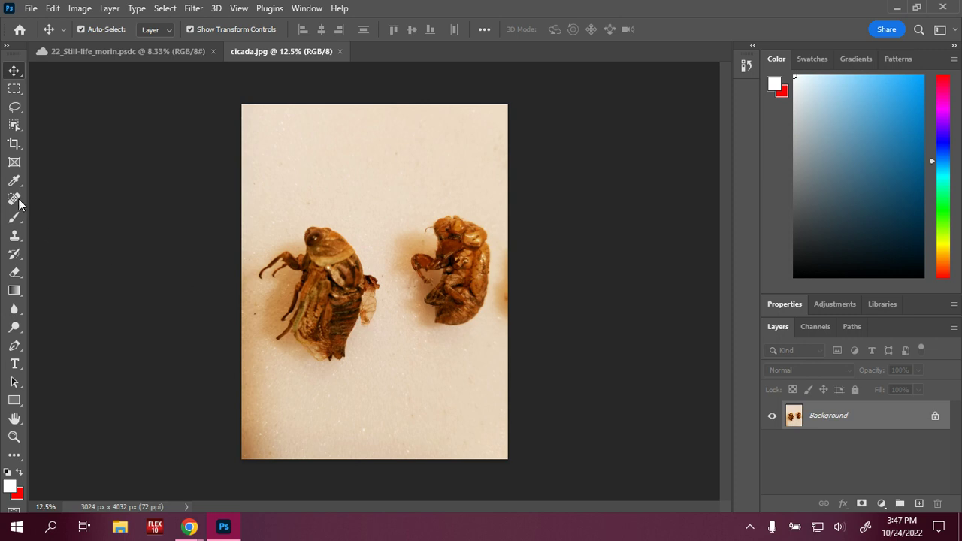
Try selecting the pale background around the cicadas with the Magic Wand at tolerance 70, and deselect it.
{"action": "left_click", "coordinate": [15, 132]}
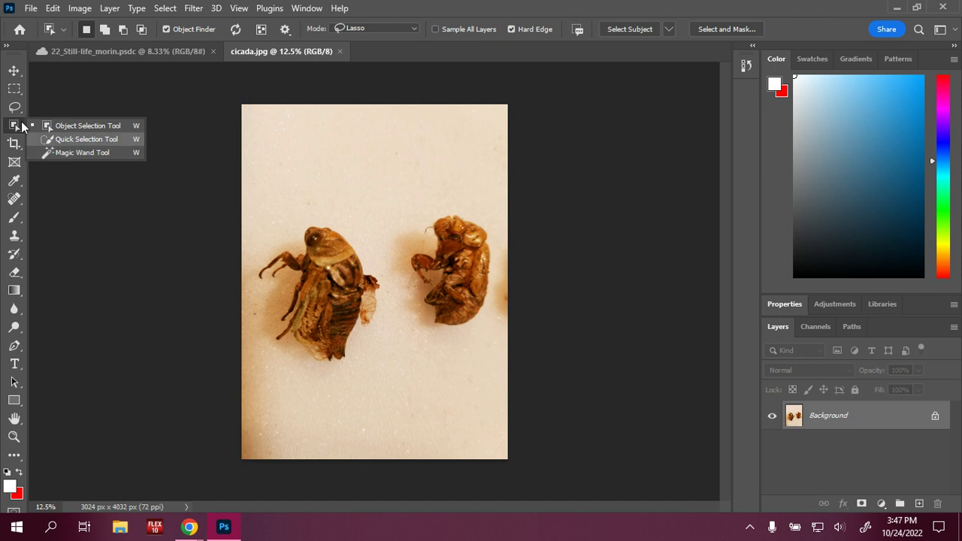
{"action": "left_click", "coordinate": [82, 152]}
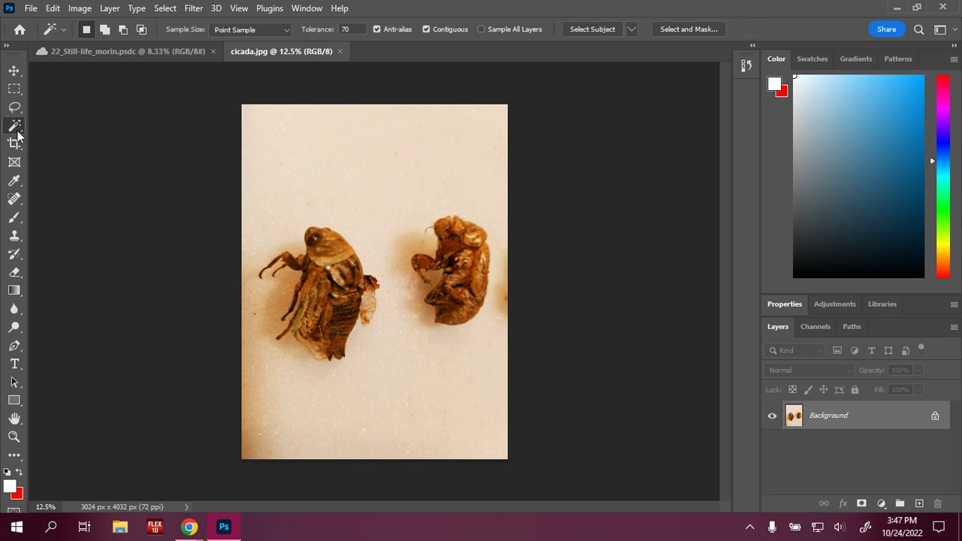
{"action": "left_click", "coordinate": [365, 178]}
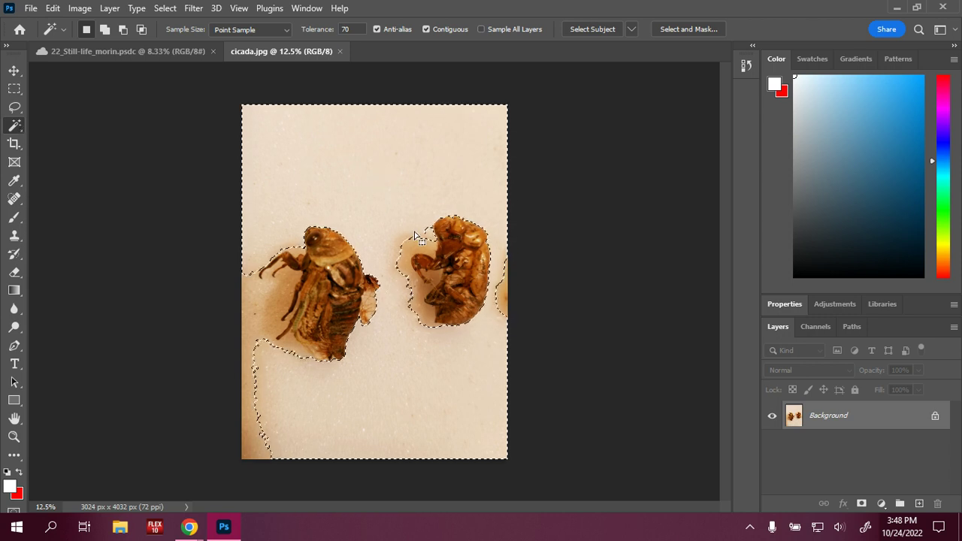
{"action": "key", "text": "ctrl+d"}
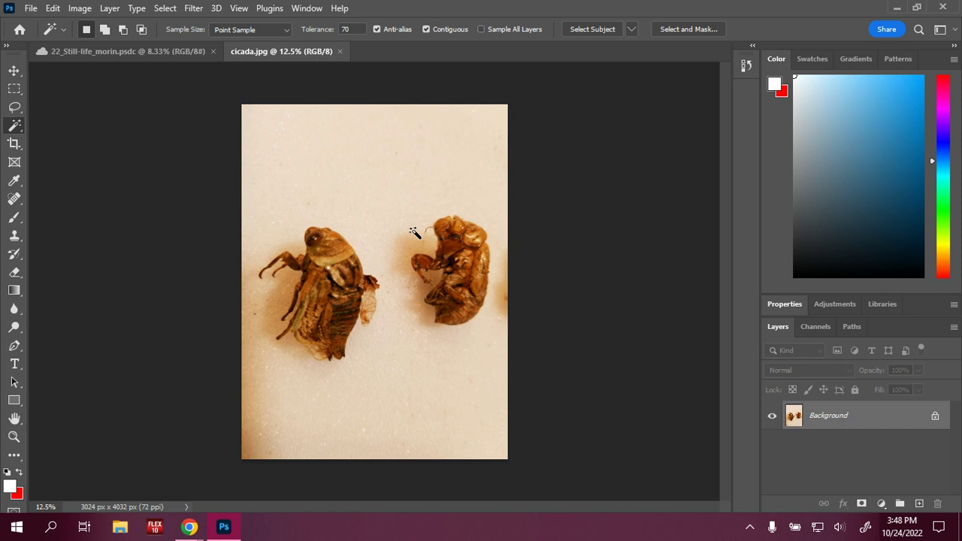
{"action": "left_click", "coordinate": [165, 8]}
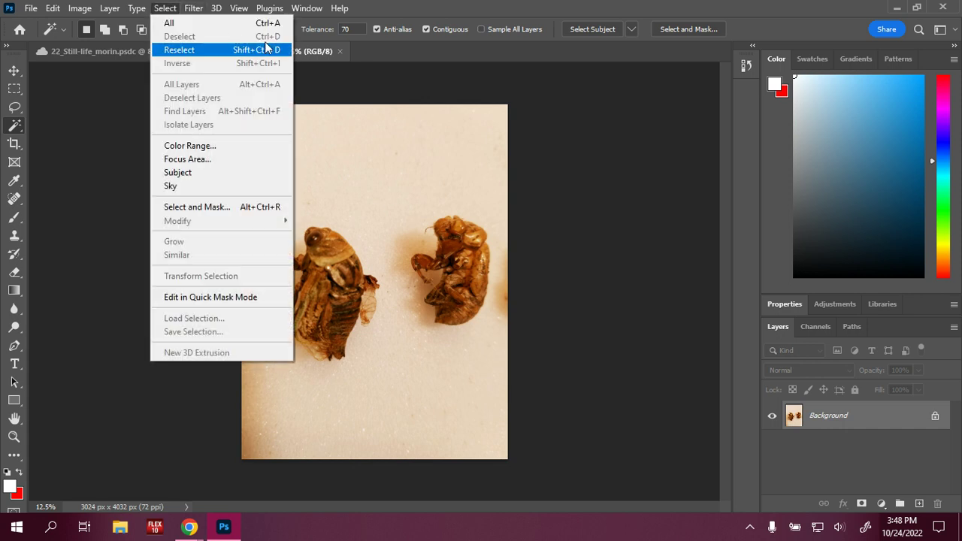
{"action": "left_click", "coordinate": [37, 128]}
Select the left cicada with its legs and wing using the Quick Selection tool, and extend the selection into the background above it.
{"action": "right_click", "coordinate": [14, 125]}
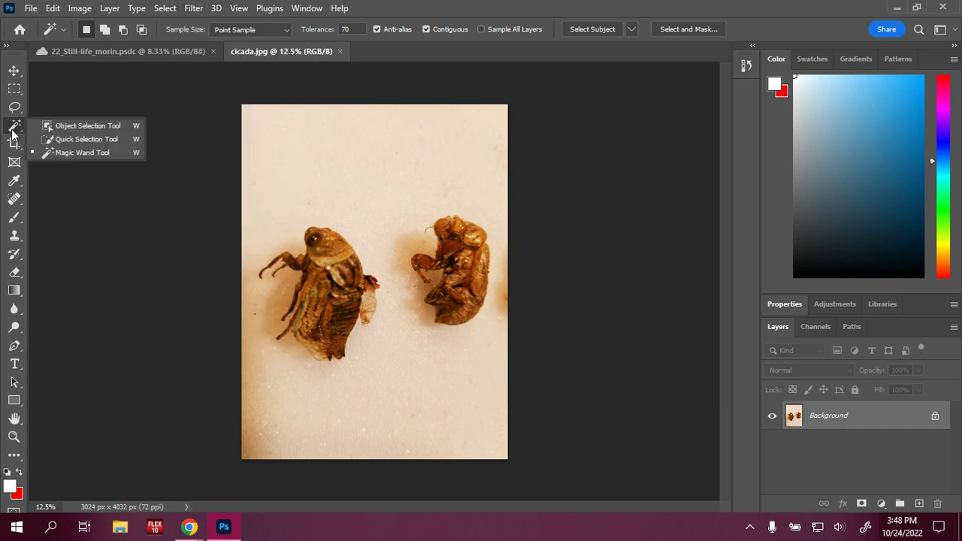
{"action": "left_click", "coordinate": [65, 139]}
{"action": "mouse_move", "coordinate": [313, 271]}
{"action": "left_mouse_down"}
{"action": "mouse_move", "coordinate": [334, 246]}
{"action": "mouse_move", "coordinate": [355, 274]}
{"action": "mouse_move", "coordinate": [342, 315]}
{"action": "left_mouse_up"}
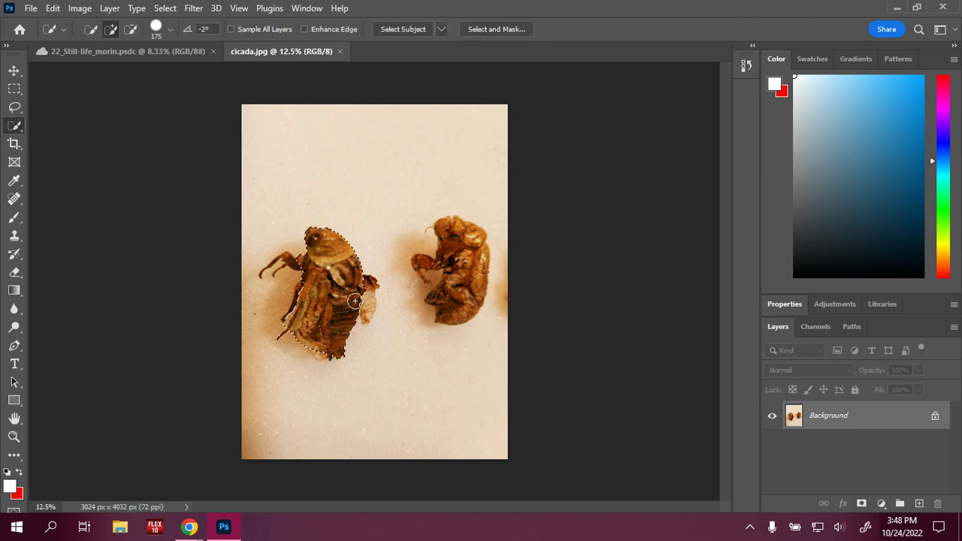
{"action": "mouse_move", "coordinate": [363, 299]}
{"action": "left_mouse_down"}
{"action": "mouse_move", "coordinate": [301, 259]}
{"action": "mouse_move", "coordinate": [311, 270]}
{"action": "mouse_move", "coordinate": [272, 272]}
{"action": "left_mouse_up"}
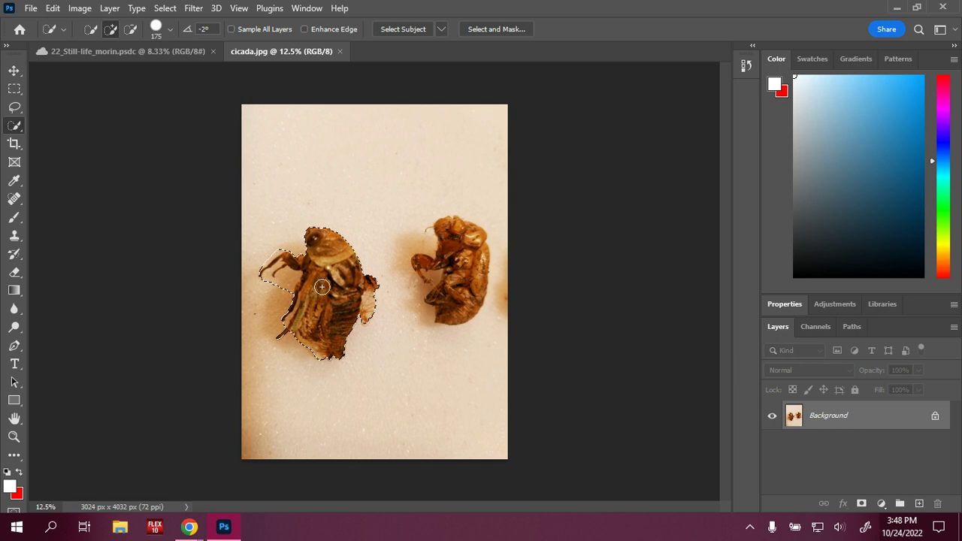
{"action": "mouse_move", "coordinate": [329, 215]}
{"action": "left_mouse_down"}
{"action": "mouse_move", "coordinate": [406, 178]}
{"action": "mouse_move", "coordinate": [335, 183]}
{"action": "left_mouse_up"}
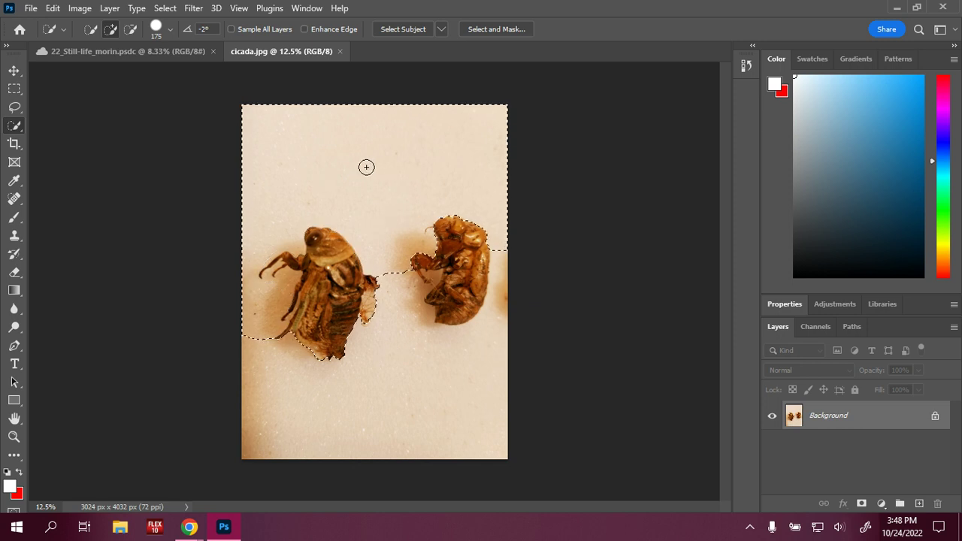
Enlarge the Quick Selection brush to 250 and subtract the upper background area from the selection.
{"action": "key", "text": "bracketright"}
{"action": "key", "text": "bracketright"}
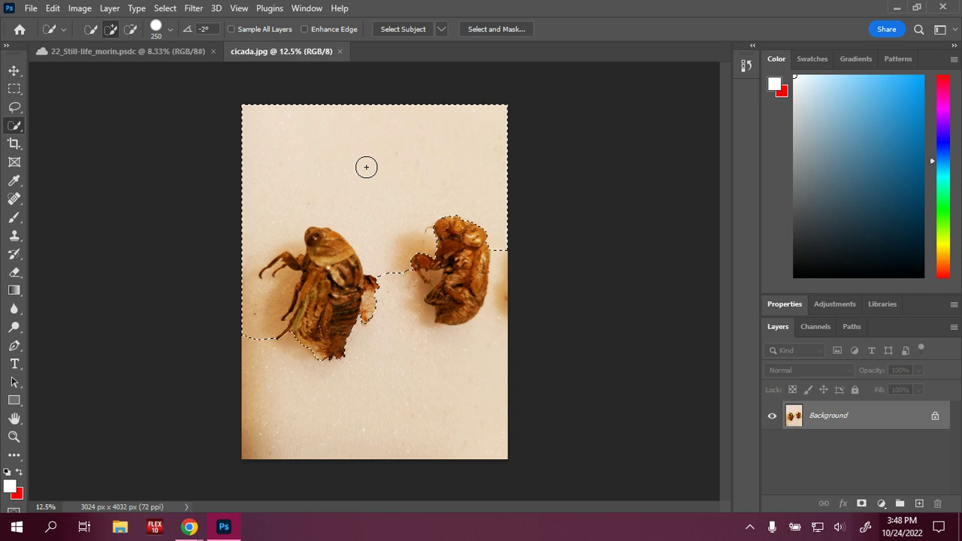
{"action": "key", "text": "alt"}
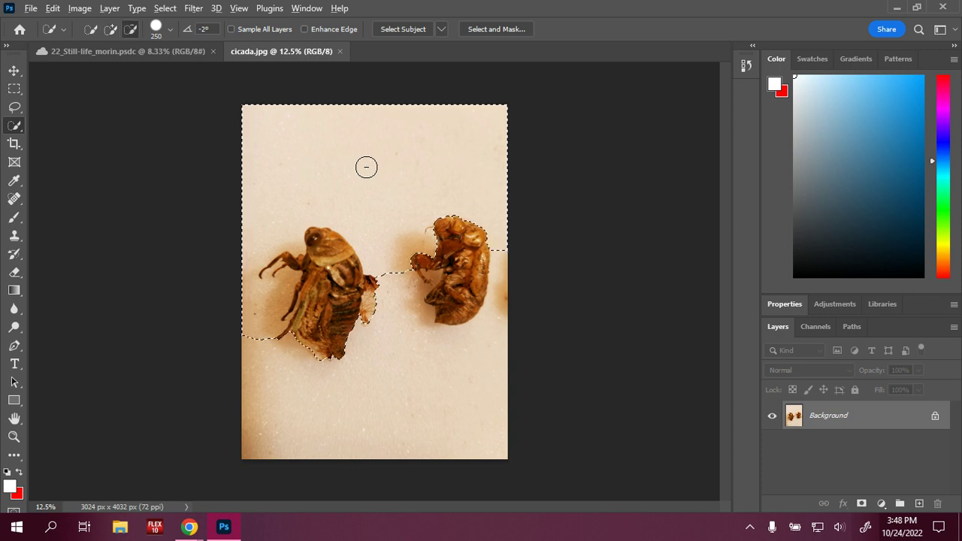
{"action": "mouse_move", "coordinate": [377, 153]}
{"action": "left_mouse_down"}
{"action": "mouse_move", "coordinate": [389, 143]}
{"action": "mouse_move", "coordinate": [369, 232]}
{"action": "mouse_move", "coordinate": [427, 144]}
{"action": "left_mouse_up"}
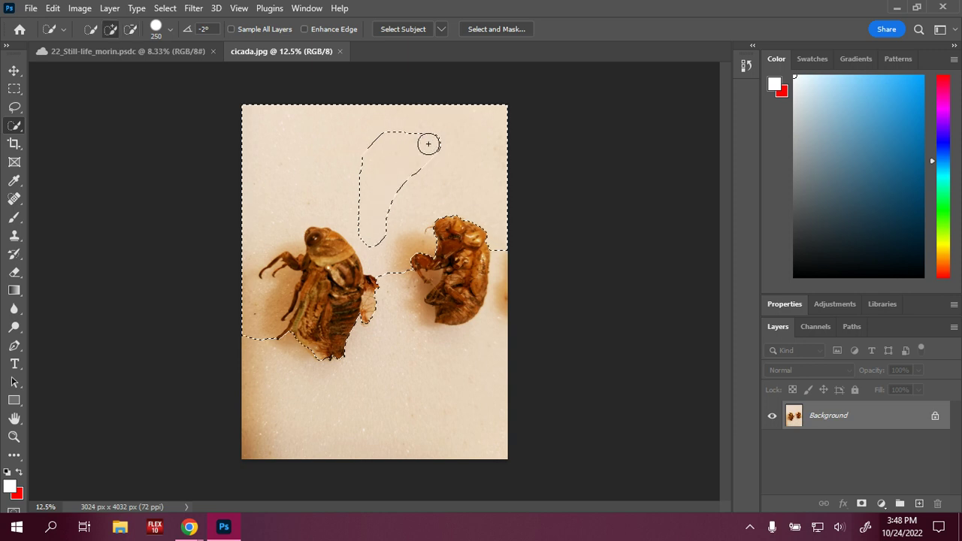
{"action": "left_click", "coordinate": [130, 30]}
{"action": "mouse_move", "coordinate": [347, 113]}
{"action": "left_mouse_down"}
{"action": "mouse_move", "coordinate": [338, 145]}
{"action": "mouse_move", "coordinate": [242, 148]}
{"action": "mouse_move", "coordinate": [418, 135]}
{"action": "mouse_move", "coordinate": [468, 143]}
{"action": "mouse_move", "coordinate": [331, 180]}
{"action": "mouse_move", "coordinate": [275, 167]}
{"action": "left_mouse_up"}
Add a patch of background between and above the cicadas back to the selection, and deselect everything.
{"action": "left_click", "coordinate": [111, 27]}
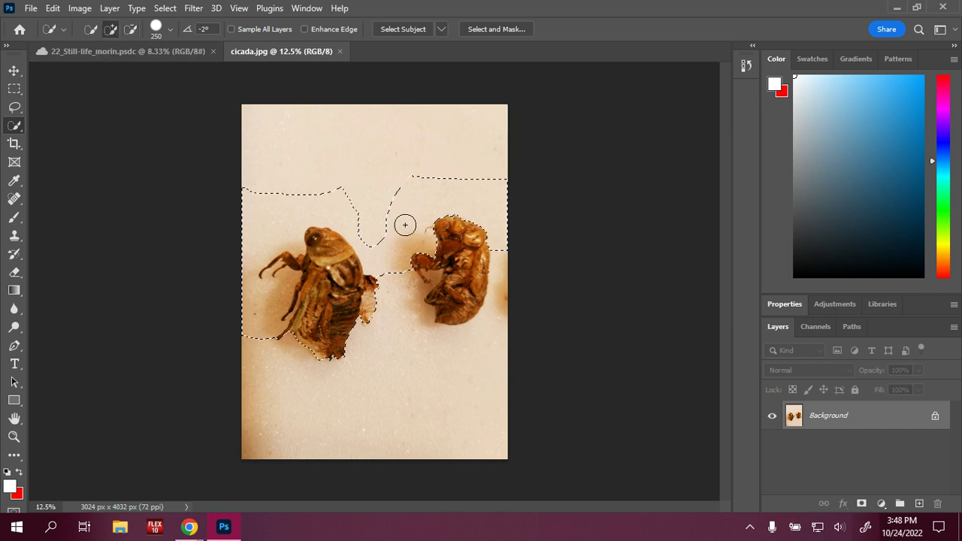
{"action": "mouse_move", "coordinate": [416, 191]}
{"action": "left_mouse_down"}
{"action": "mouse_move", "coordinate": [393, 247]}
{"action": "mouse_move", "coordinate": [350, 148]}
{"action": "mouse_move", "coordinate": [369, 177]}
{"action": "left_mouse_up"}
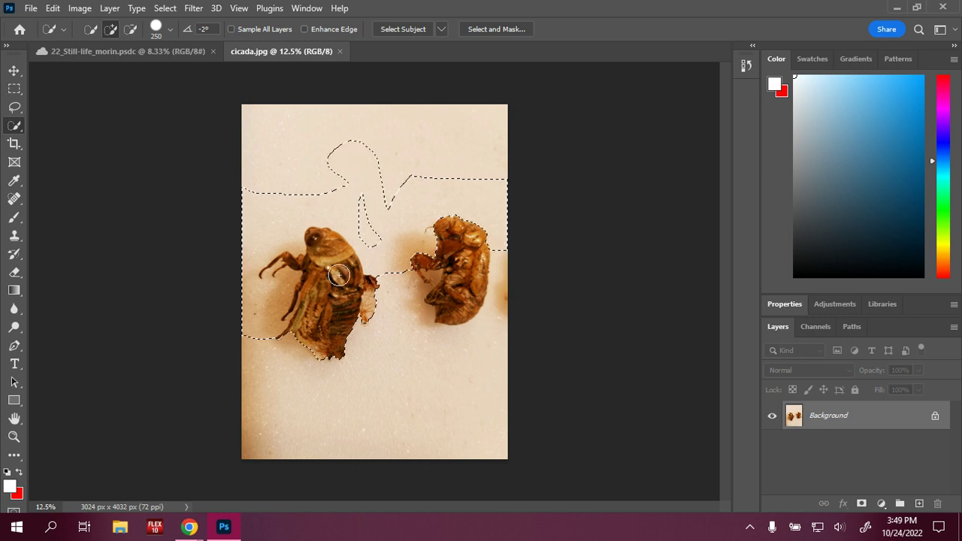
{"action": "left_click", "coordinate": [165, 8]}
{"action": "left_click", "coordinate": [181, 36]}
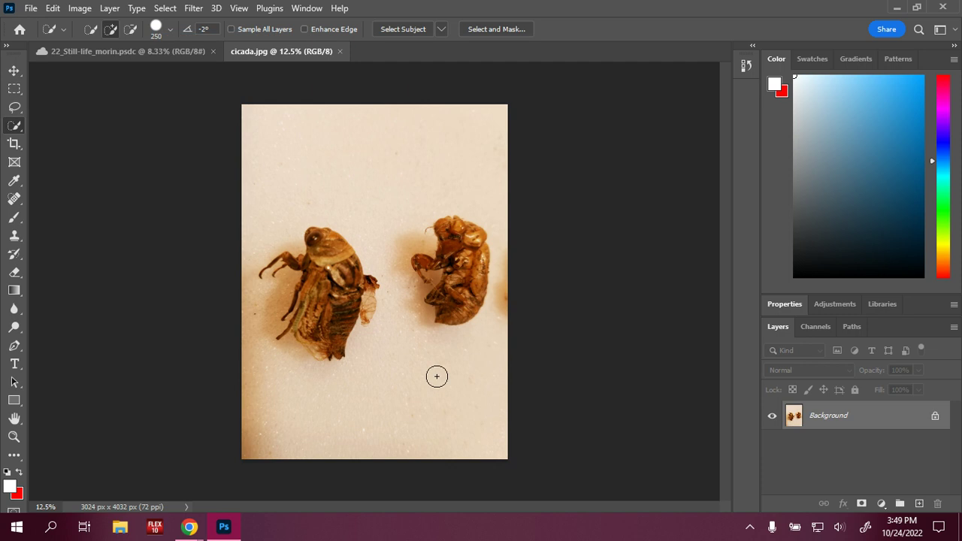
Select the left cicada, including its thin legs, with the Object Selection tool.
{"action": "right_click", "coordinate": [13, 127]}
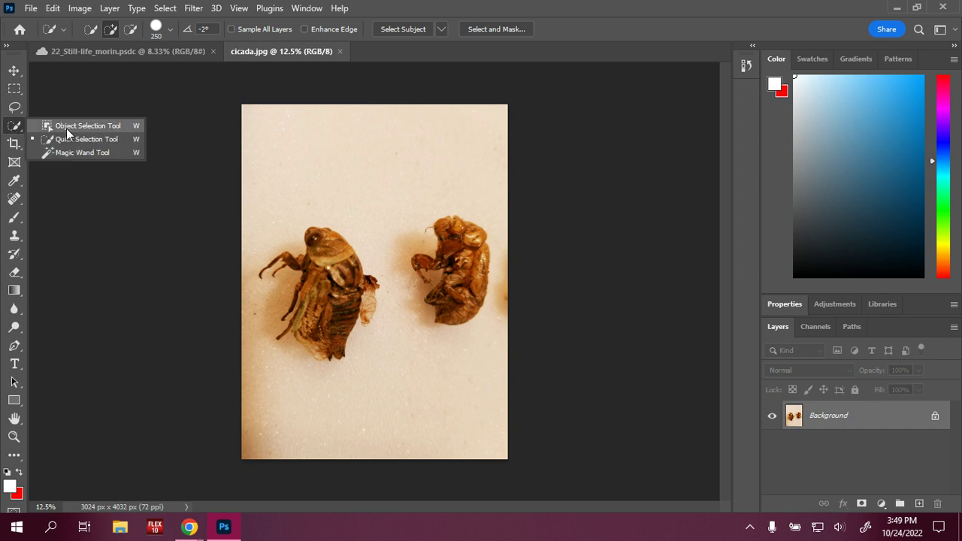
{"action": "key", "text": "Escape"}
{"action": "key", "text": "shift+w"}
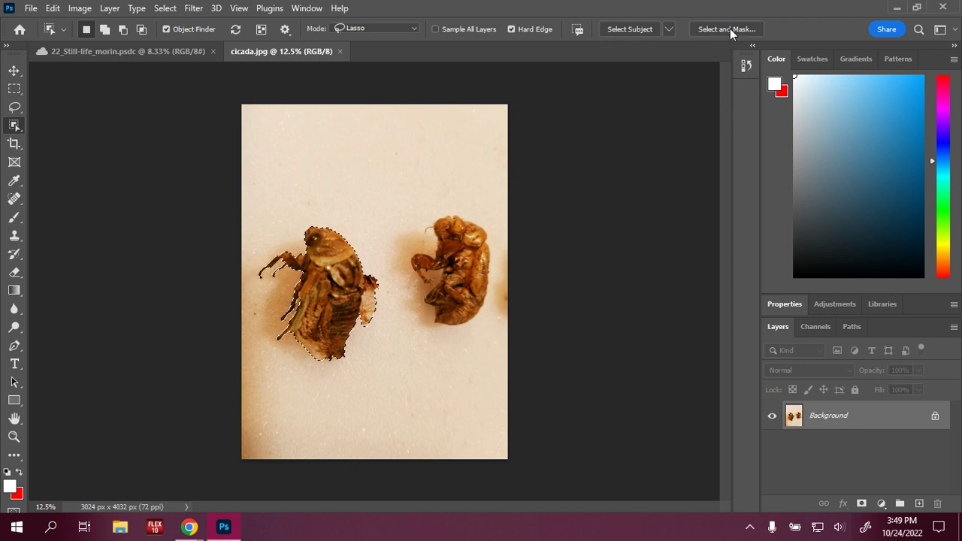
Switch to the Quick Selection tool, open the cicada selection in Select and Mask, and set the Onion Skin transparency to 37%.
{"action": "right_click", "coordinate": [15, 126]}
{"action": "left_click", "coordinate": [45, 139]}
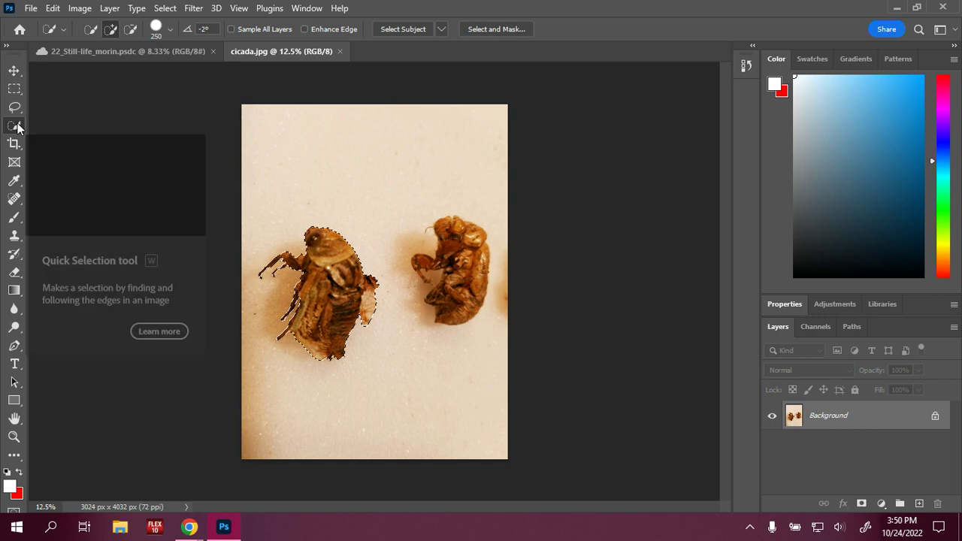
{"action": "left_click", "coordinate": [493, 30]}
{"action": "left_click", "coordinate": [508, 27]}
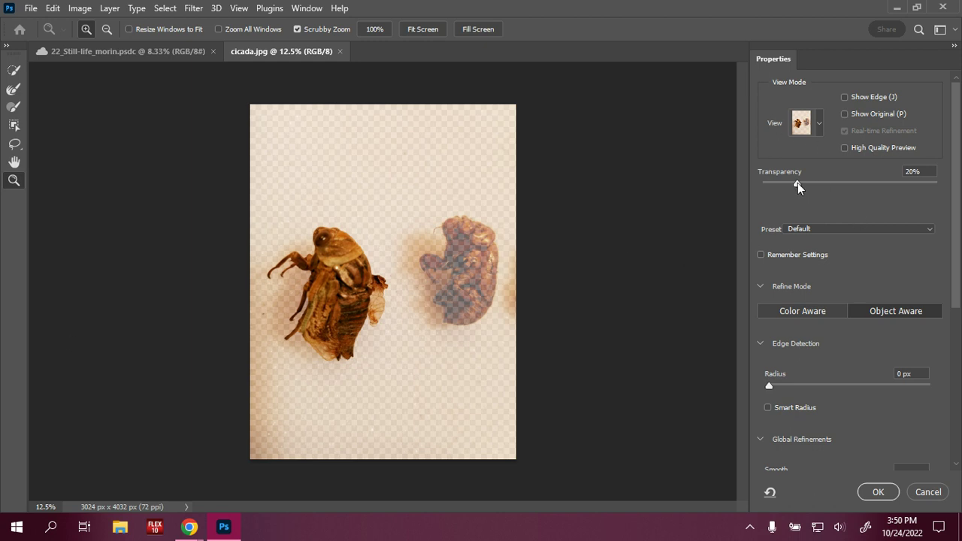
{"action": "left_click", "coordinate": [805, 131]}
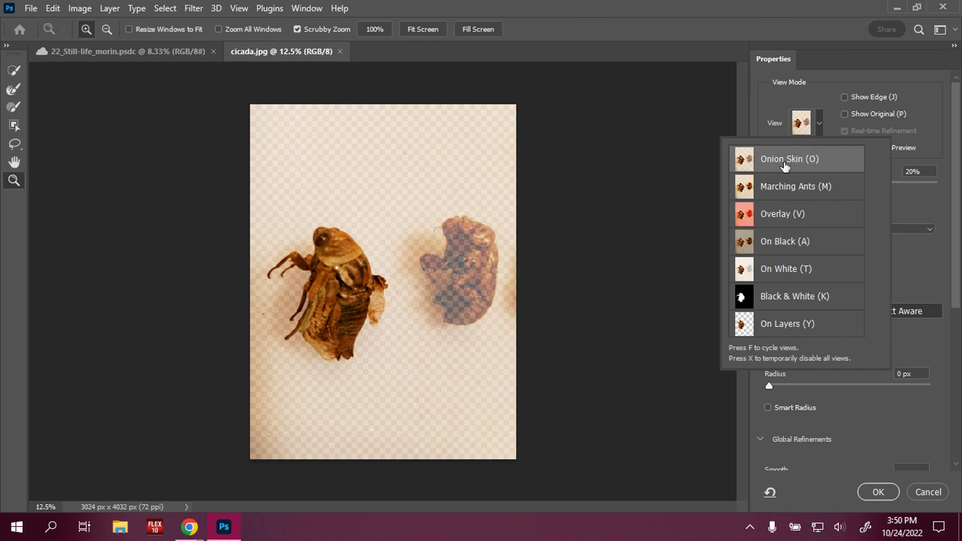
{"action": "left_click", "coordinate": [811, 89]}
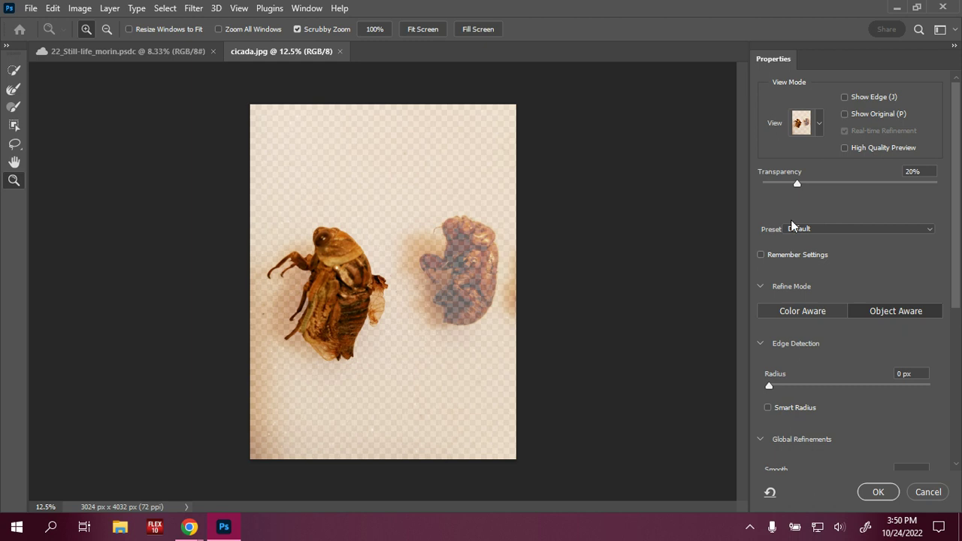
{"action": "left_click_drag", "start_coordinate": [800, 182], "coordinate": [827, 209]}
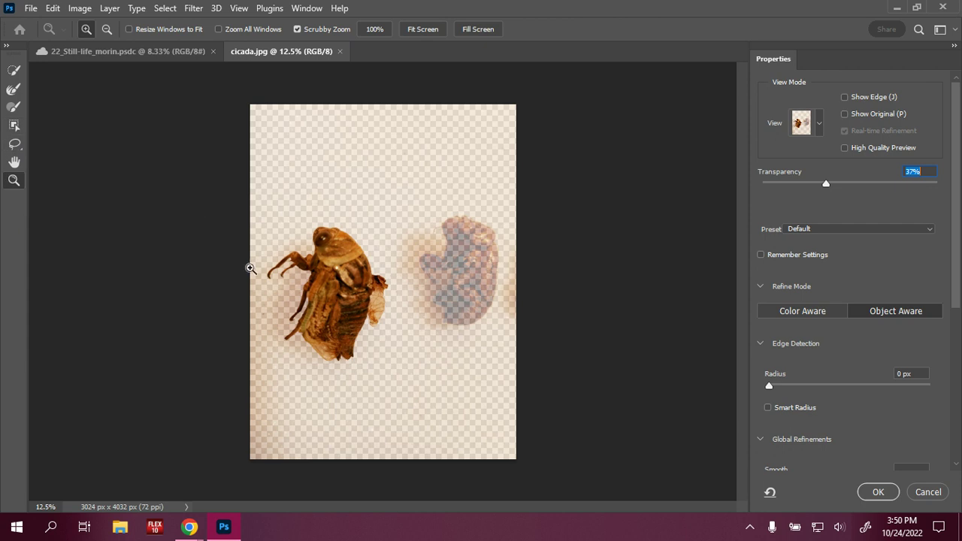
Output the cicada selection from Select and Mask to a new layer, leaving the edge and global refinement settings at their defaults.
{"action": "scroll", "coordinate": [880, 293], "scroll_direction": "down", "scroll_amount": 3}
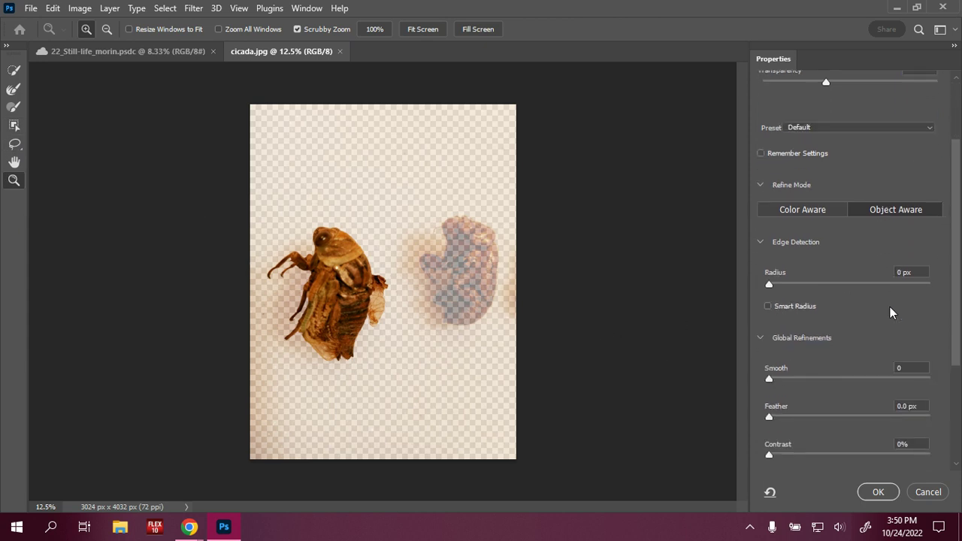
{"action": "scroll", "coordinate": [889, 308], "scroll_direction": "down", "scroll_amount": 3}
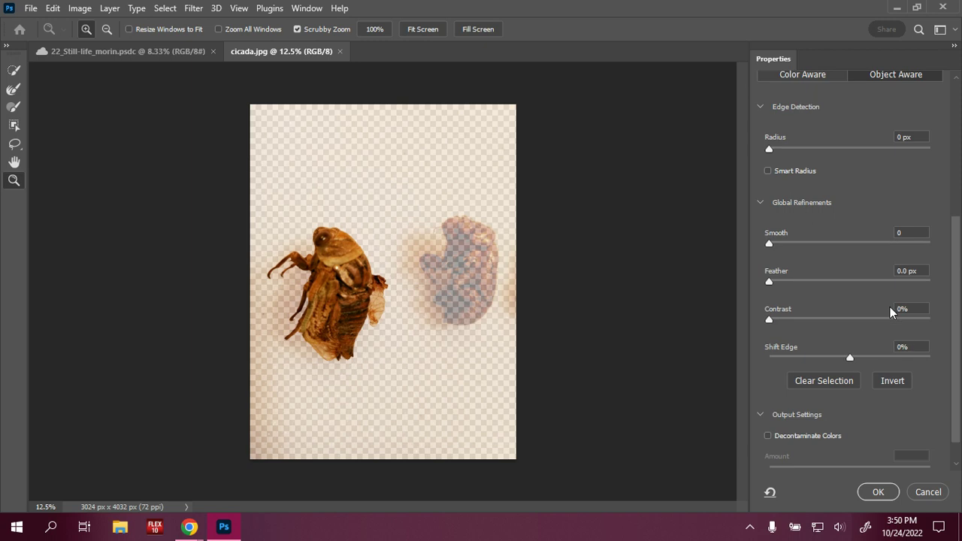
{"action": "scroll", "coordinate": [890, 312], "scroll_direction": "down", "scroll_amount": 1}
{"action": "scroll", "coordinate": [889, 312], "scroll_direction": "up", "scroll_amount": 1}
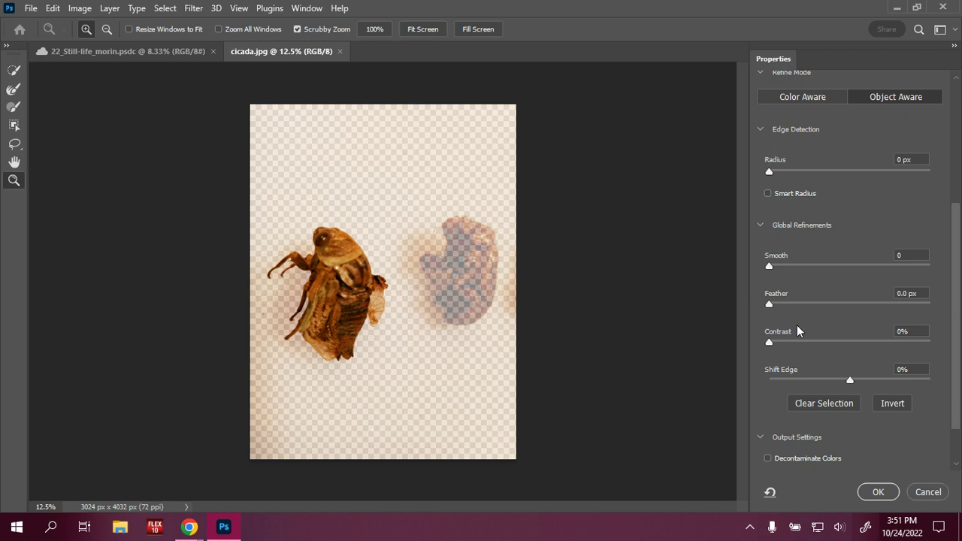
{"action": "scroll", "coordinate": [798, 331], "scroll_direction": "up", "scroll_amount": 1}
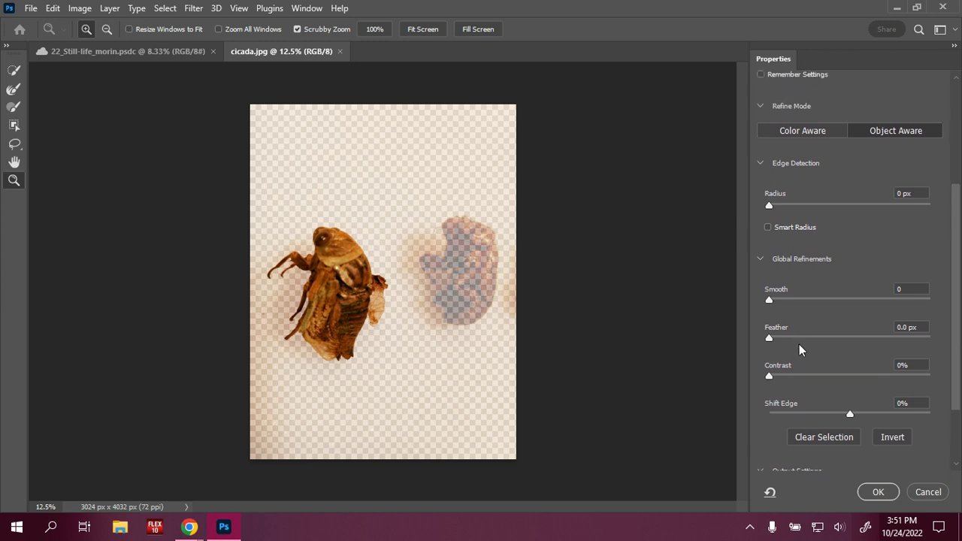
{"action": "scroll", "coordinate": [800, 354], "scroll_direction": "down", "scroll_amount": 1}
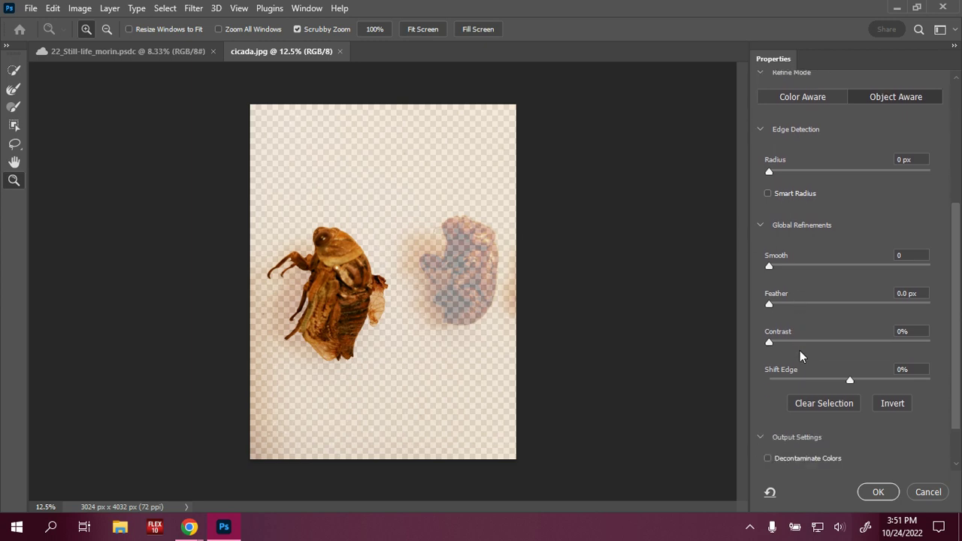
{"action": "scroll", "coordinate": [800, 356], "scroll_direction": "down", "scroll_amount": 2}
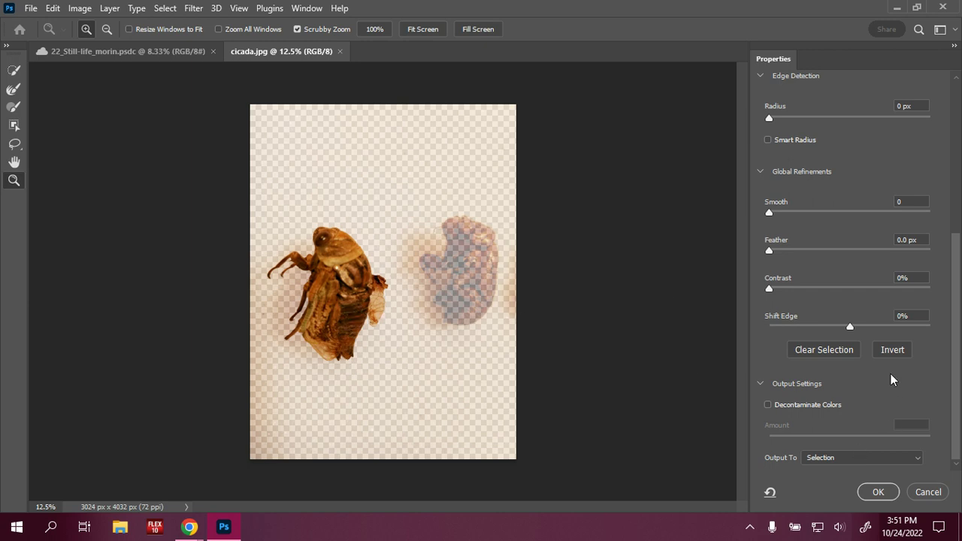
{"action": "left_click", "coordinate": [818, 463]}
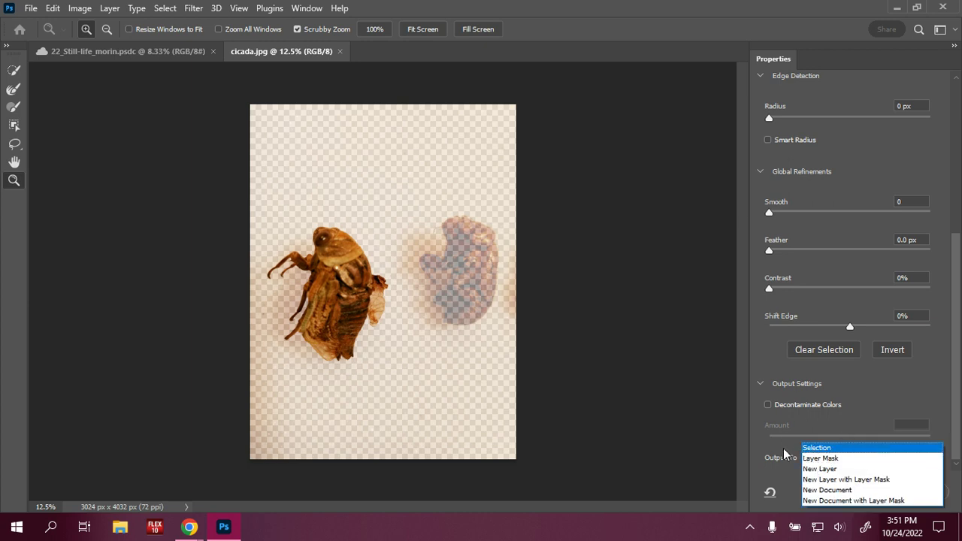
{"action": "left_click", "coordinate": [819, 469]}
{"action": "left_click", "coordinate": [878, 492]}
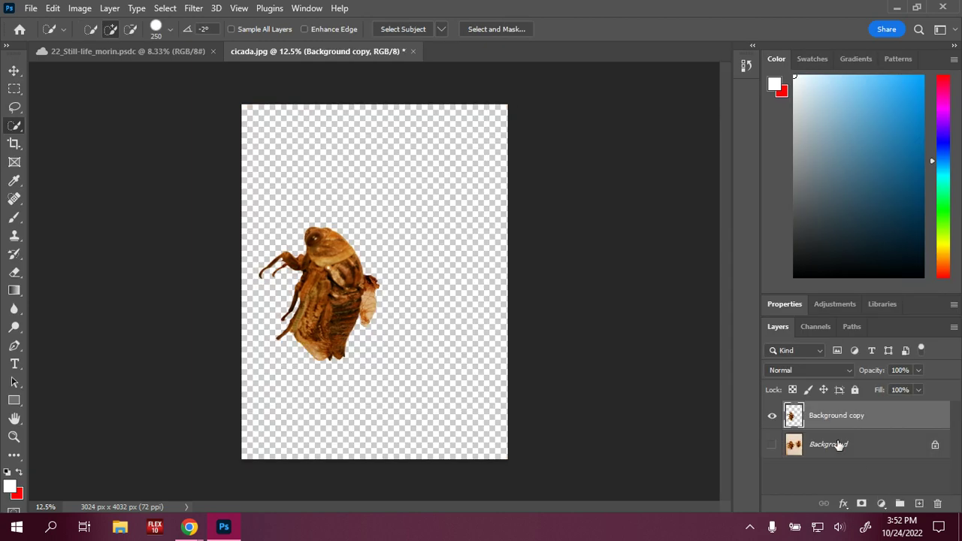
Compare the cicada cutout with the original photo by showing and hiding the Background layer.
{"action": "left_click", "coordinate": [771, 447]}
{"action": "left_click", "coordinate": [772, 447]}
{"action": "left_click", "coordinate": [772, 445]}
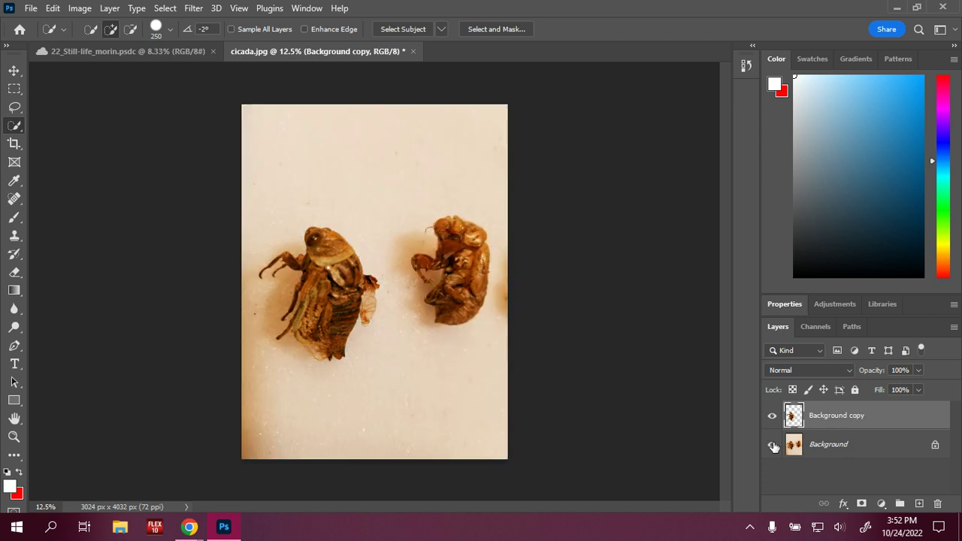
{"action": "left_click", "coordinate": [774, 446]}
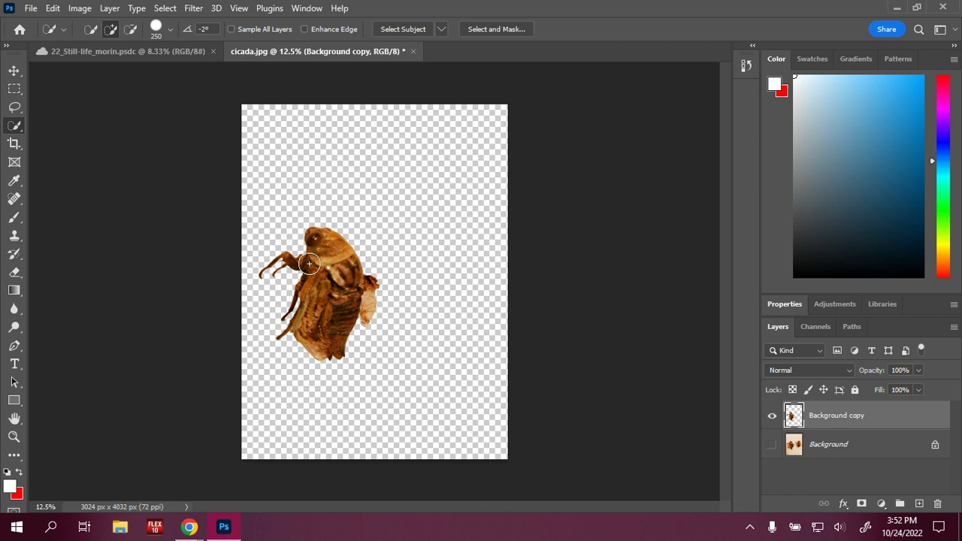
Try selecting the cicada by picking its transparent surroundings with the Magic Wand and inverting the selection, and deselect everything.
{"action": "left_click", "coordinate": [19, 127]}
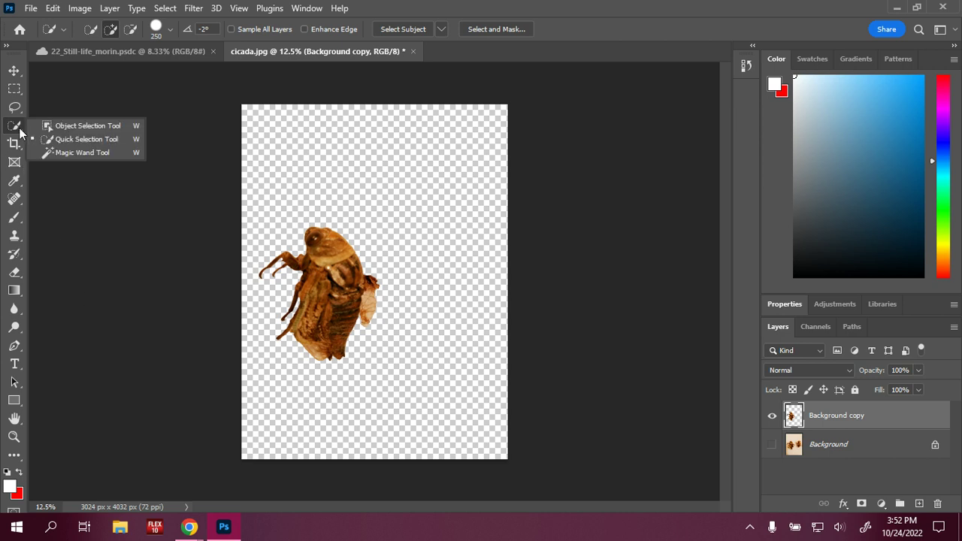
{"action": "left_click", "coordinate": [50, 154]}
{"action": "left_click", "coordinate": [403, 227]}
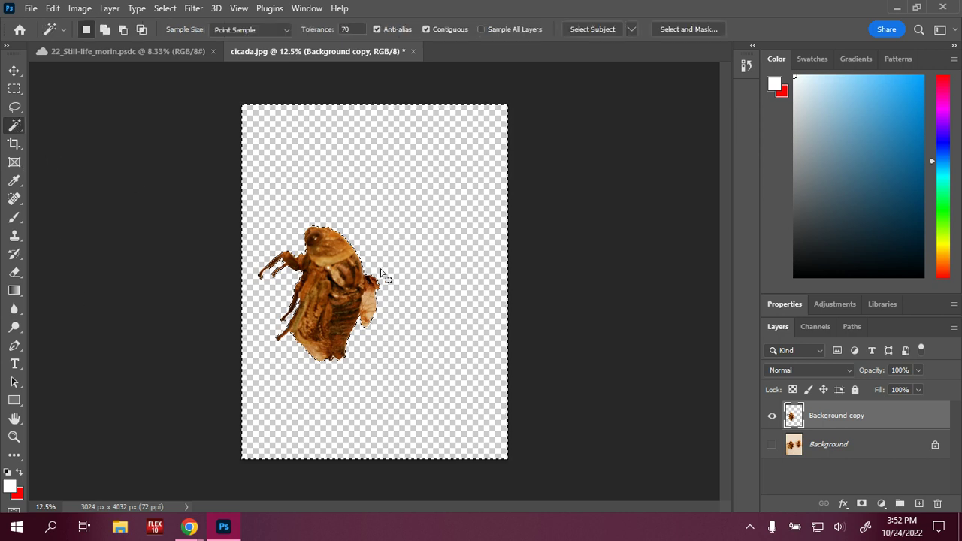
{"action": "left_click", "coordinate": [162, 9]}
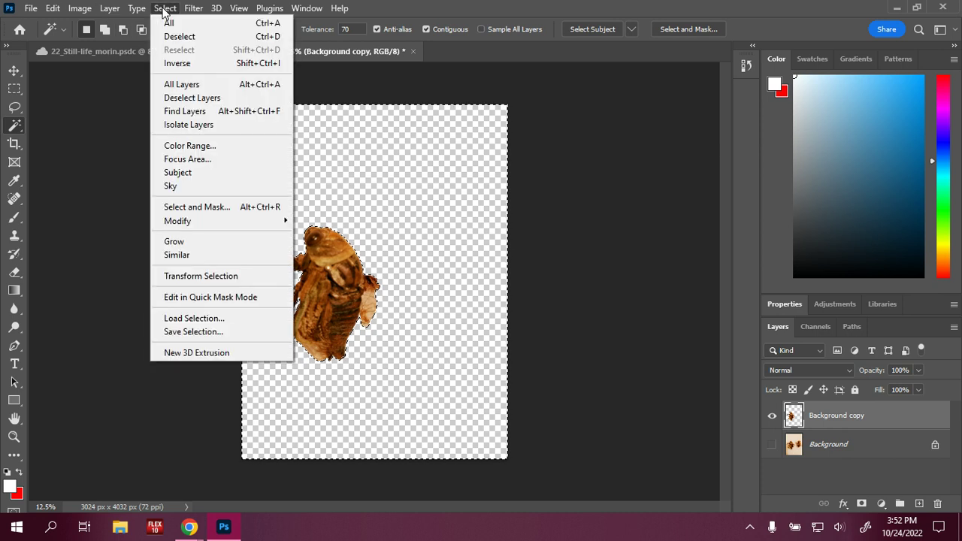
{"action": "left_click", "coordinate": [269, 66]}
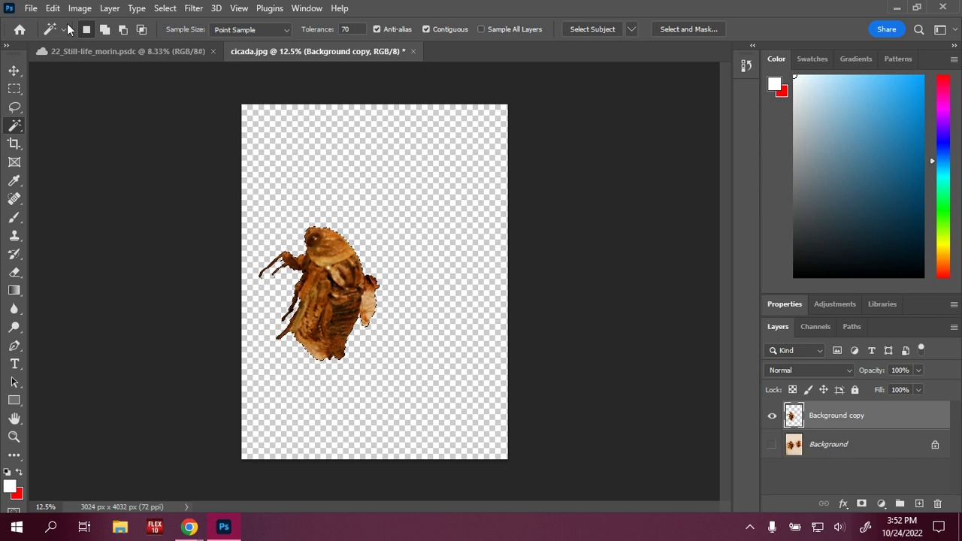
{"action": "left_click", "coordinate": [94, 52]}
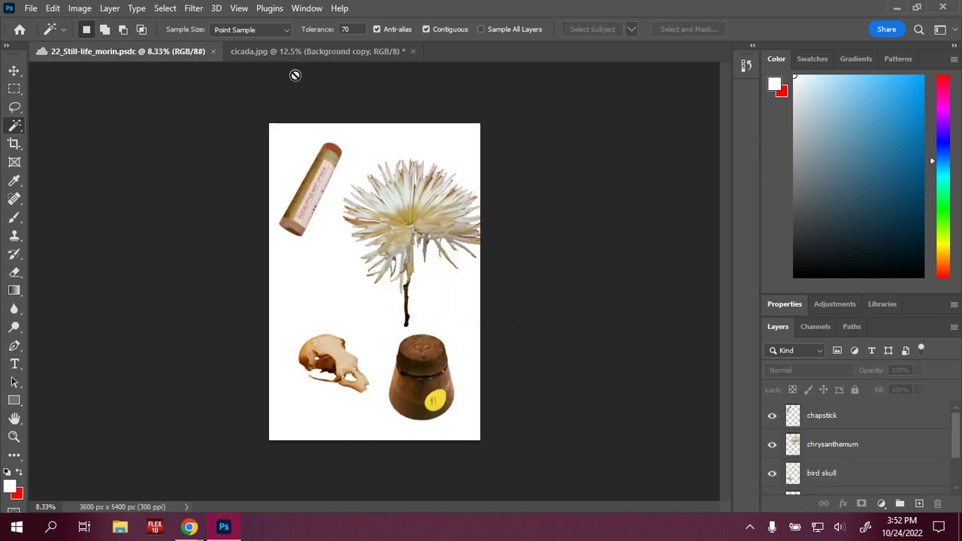
{"action": "left_click", "coordinate": [305, 51]}
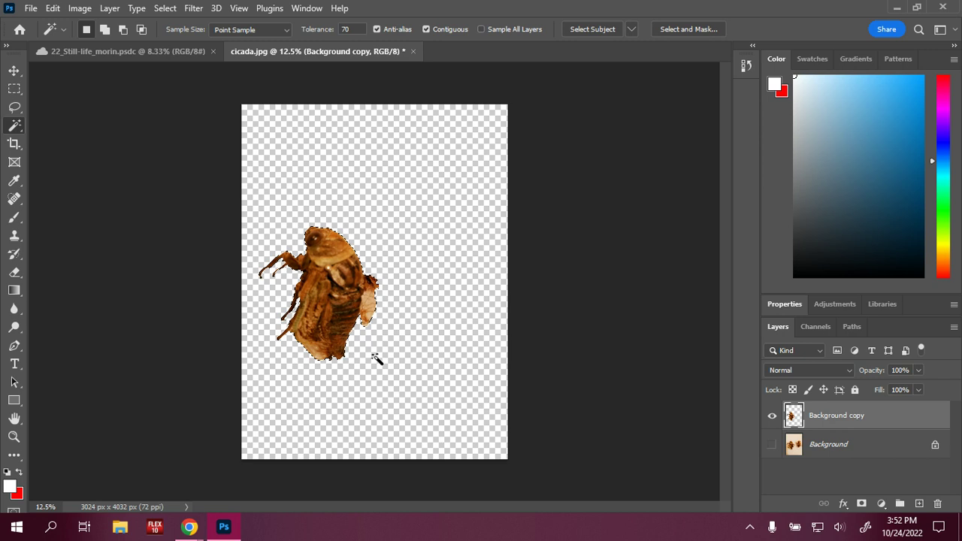
{"action": "key", "text": "ctrl+d"}
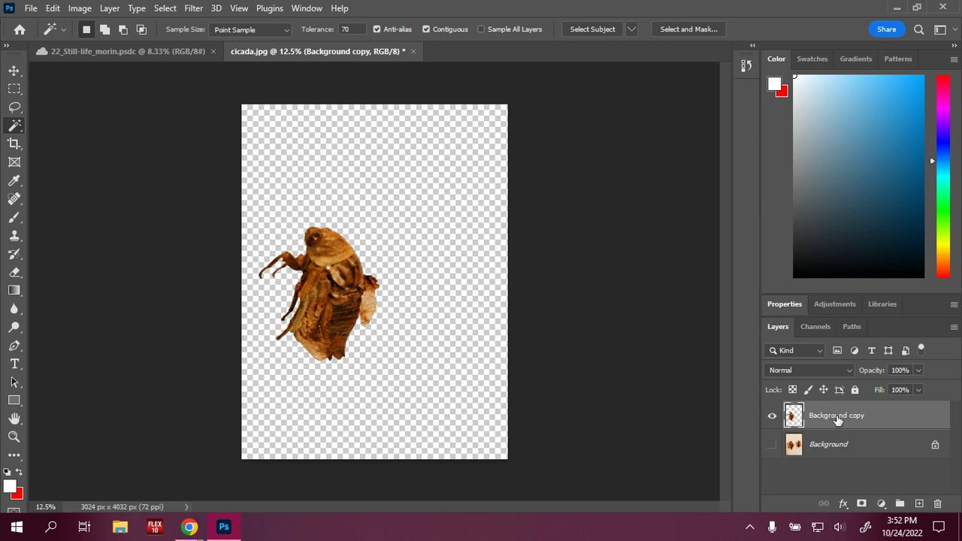
Copy the cutout layer into the still-life document, placing it above the bird skull, and rename the layer "cicada".
{"action": "left_click_drag", "start_coordinate": [838, 420], "coordinate": [334, 307]}
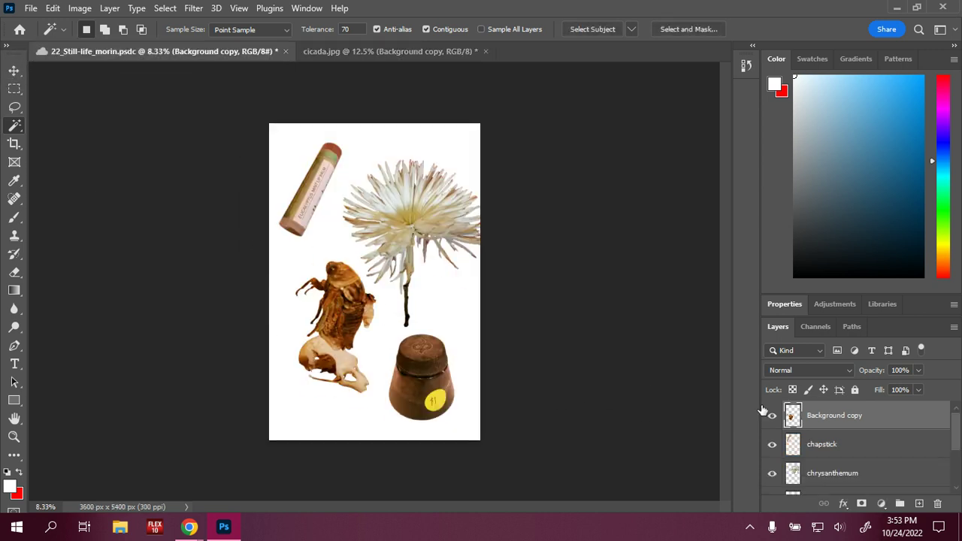
{"action": "double_click", "coordinate": [847, 414]}
{"action": "type", "text": "cicada"}
Move the cicada up and left, clear of the bird skull, and shift the chrysanthemum up and left fully inside the canvas.
{"action": "left_click", "coordinate": [14, 70]}
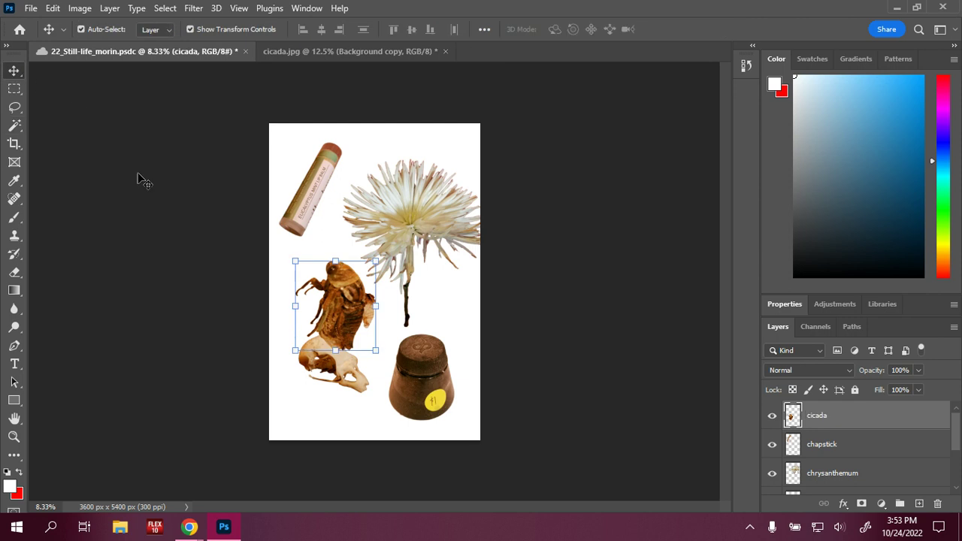
{"action": "left_click", "coordinate": [186, 245]}
{"action": "left_click_drag", "start_coordinate": [347, 307], "coordinate": [333, 293]}
{"action": "left_click", "coordinate": [431, 212]}
{"action": "left_click_drag", "start_coordinate": [430, 213], "coordinate": [407, 199]}
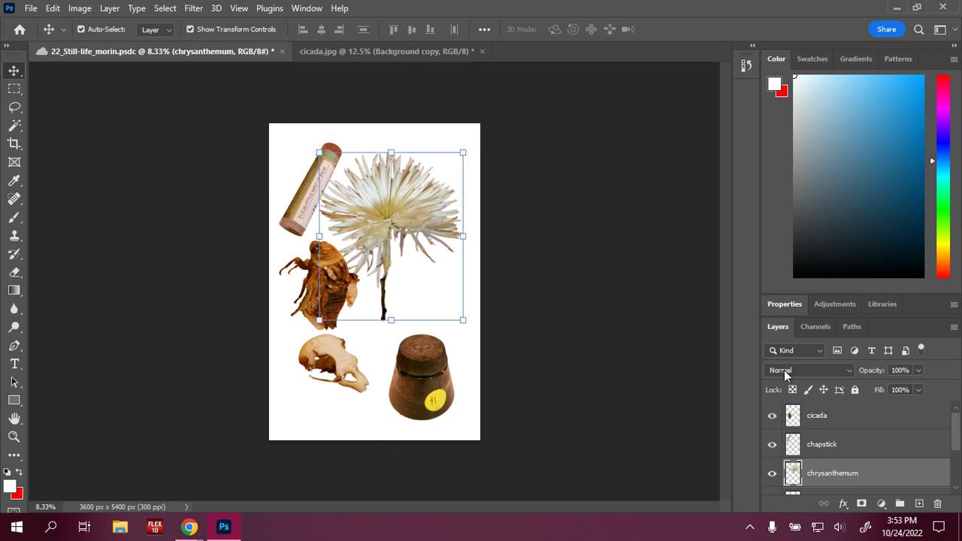
{"action": "left_click", "coordinate": [592, 348]}
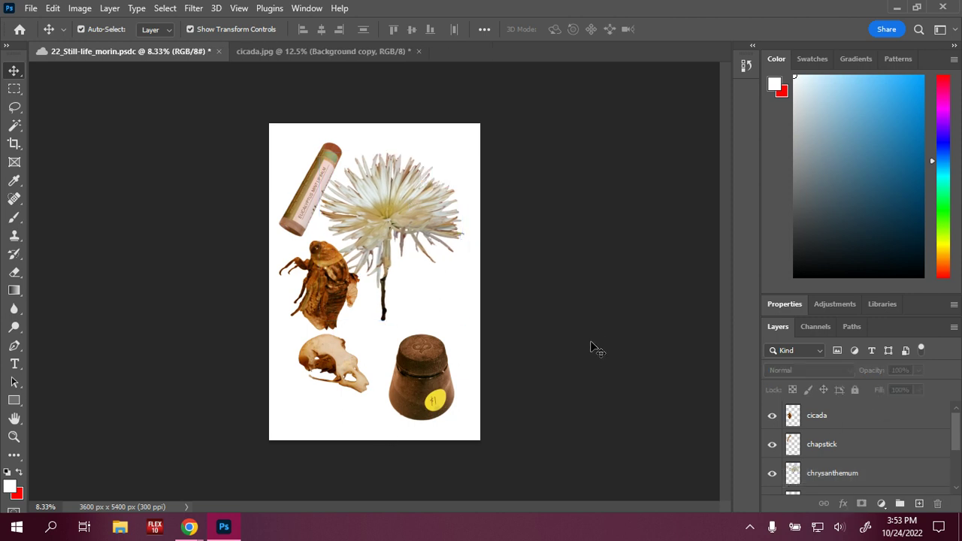